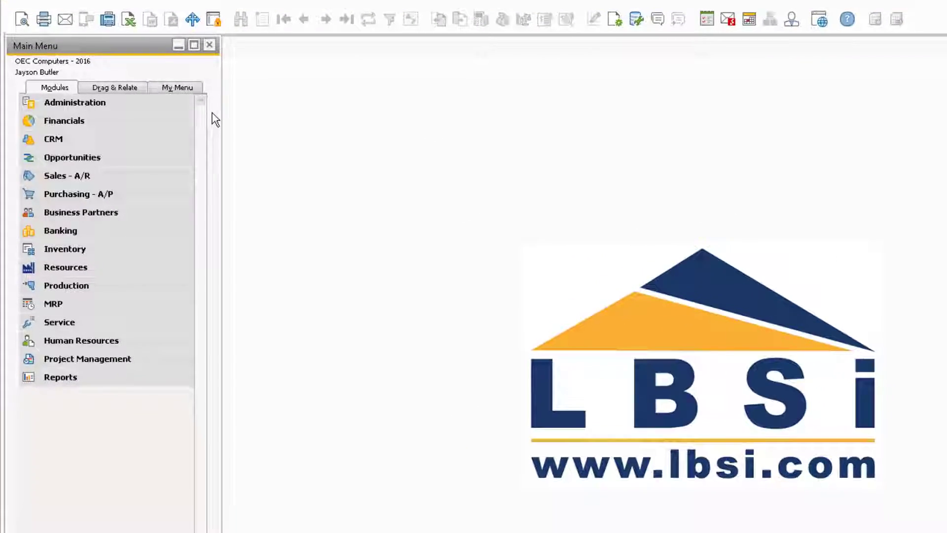
# - Check Print Preferences under Administration, then open Banking's Document Printing criteria for July 2021
pyautogui.click(178, 98)
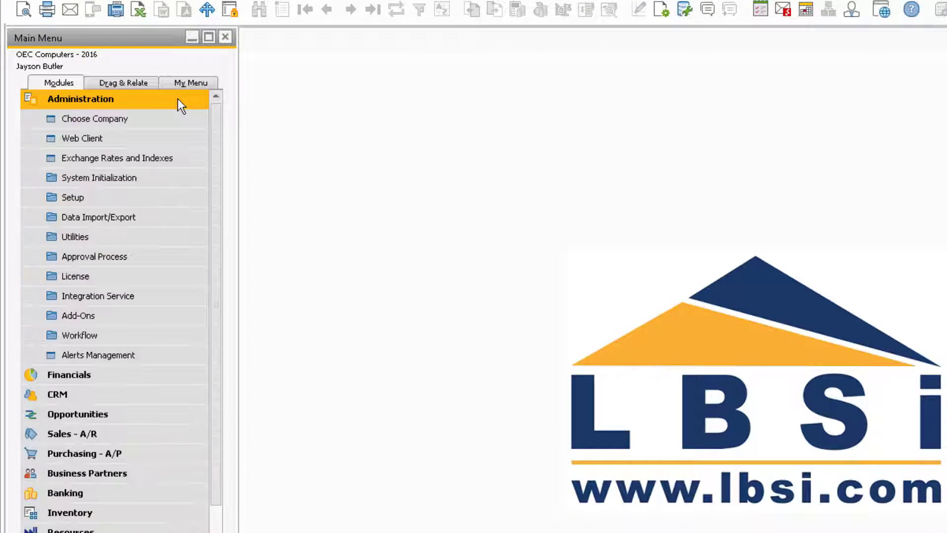
pyautogui.click(158, 177)
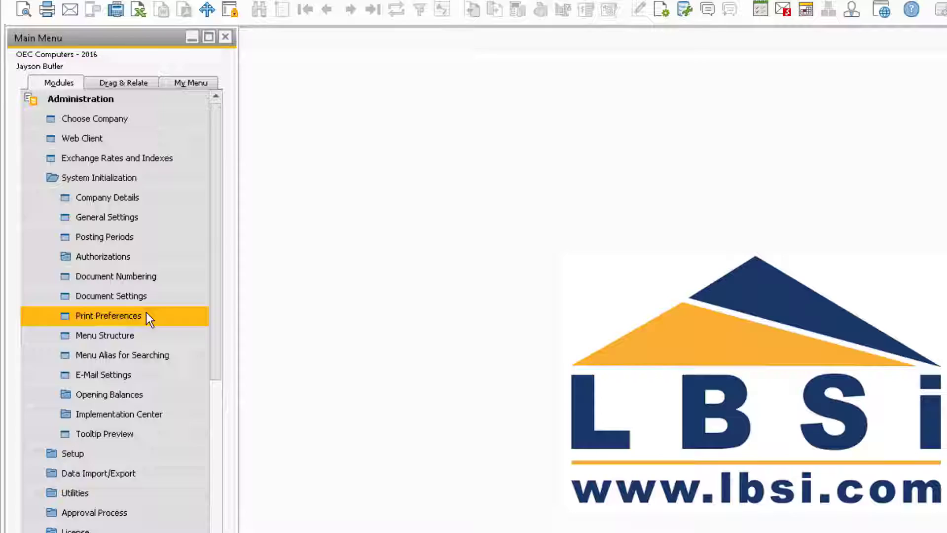
pyautogui.click(147, 316)
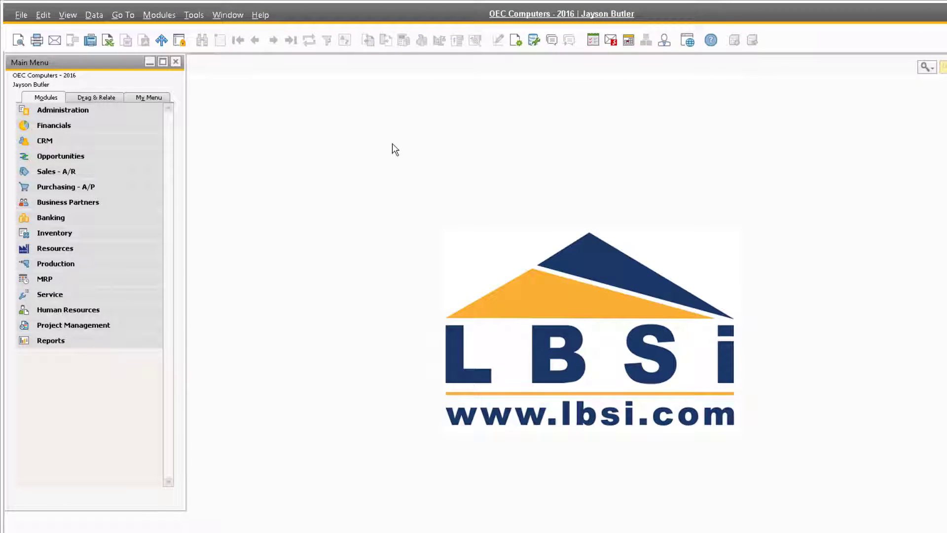
pyautogui.click(106, 216)
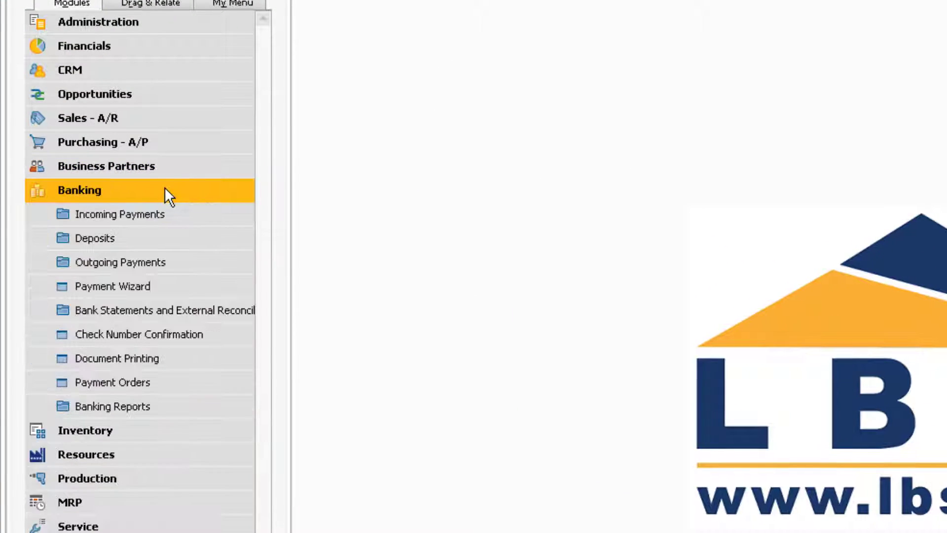
pyautogui.click(166, 357)
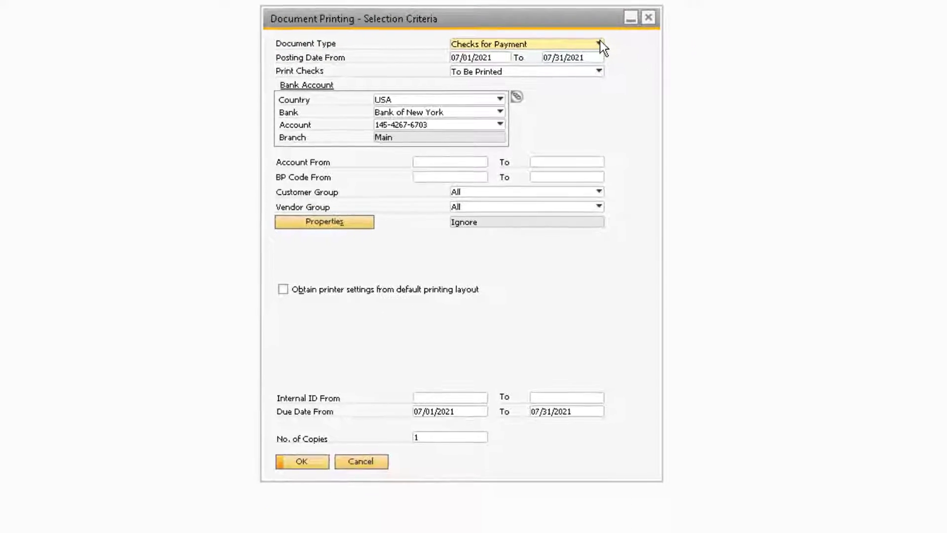
# - Keep Checks for Payment as the document type and review the Print Checks choices
pyautogui.click(600, 43)
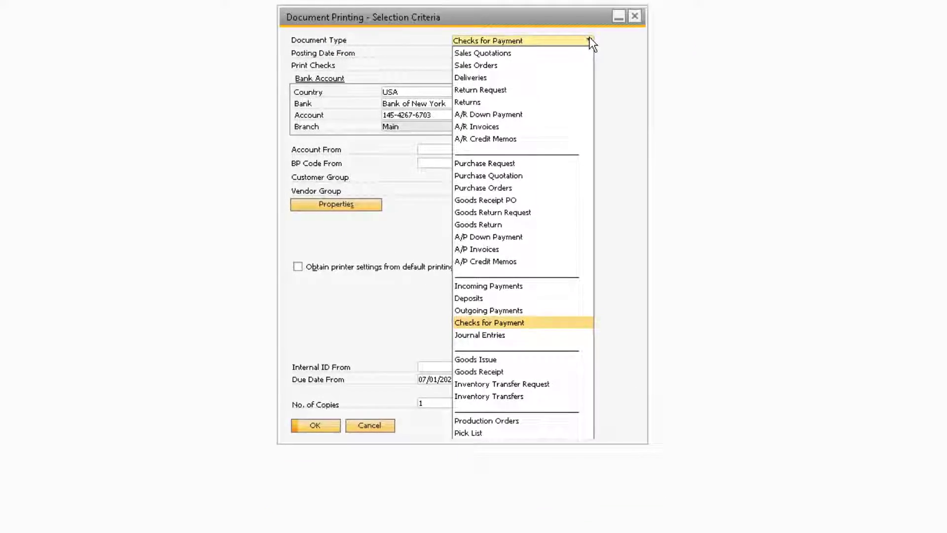
pyautogui.click(589, 39)
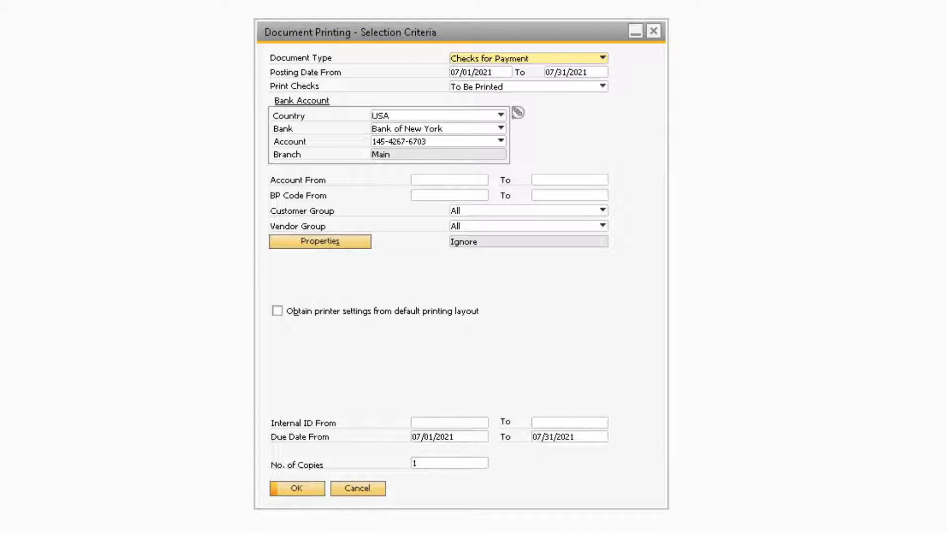
pyautogui.click(583, 85)
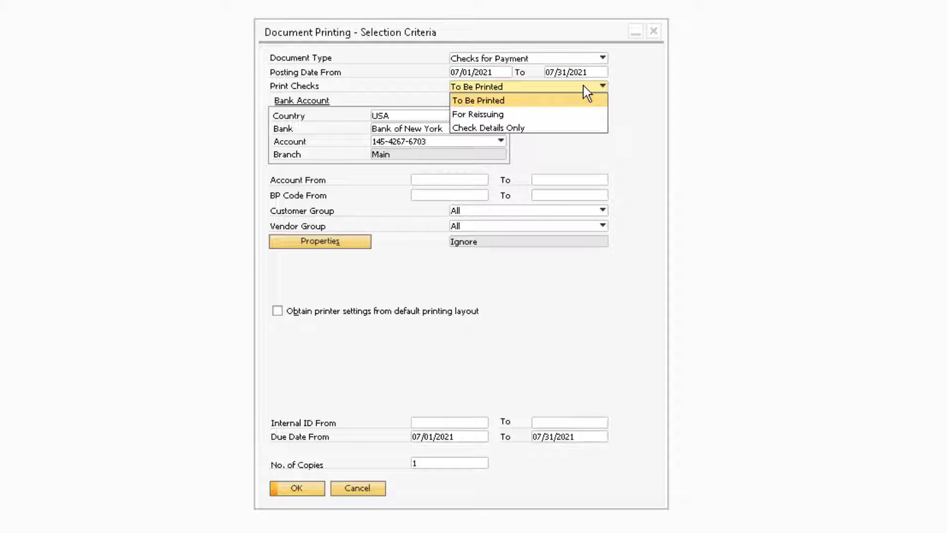
# - Keep To Be Printed and review the Bank of New York account fields
pyautogui.click(584, 86)
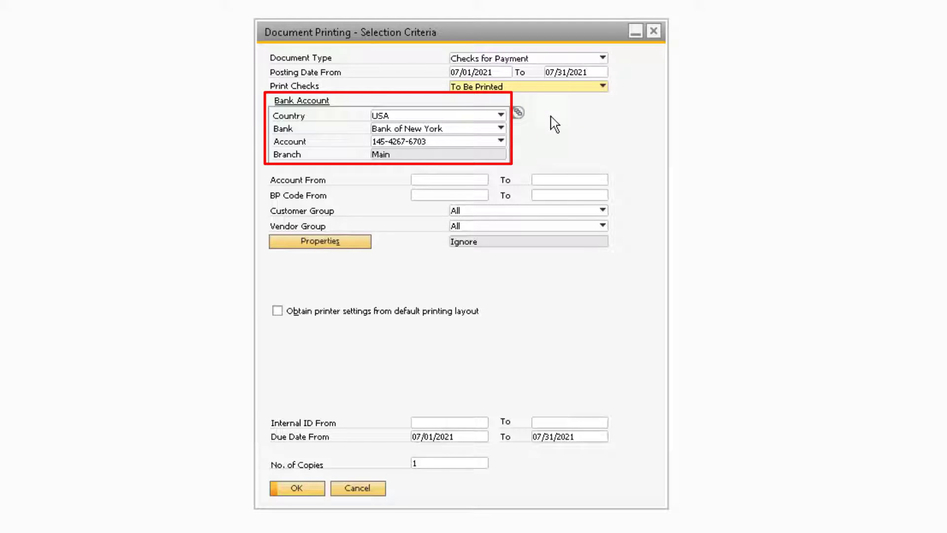
pyautogui.click(501, 129)
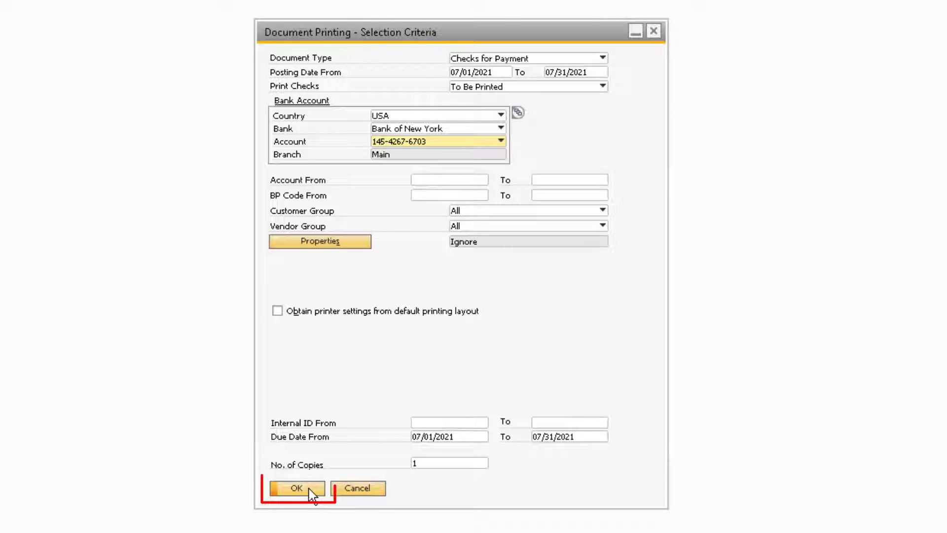
# - List checks 46 and 47 to print, keeping both Acme Associates and Lasercom selected ($2,706.25)
pyautogui.click(296, 488)
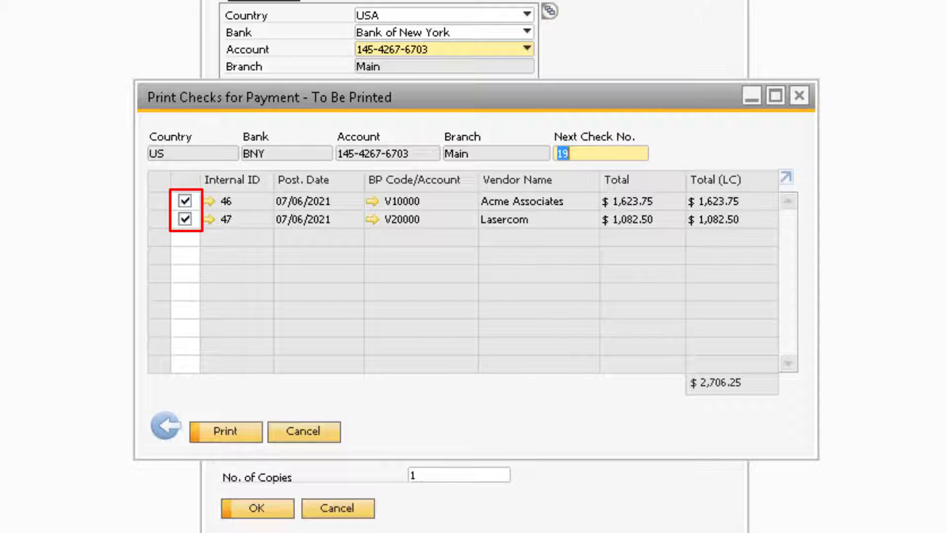
pyautogui.click(186, 219)
pyautogui.click(186, 219)
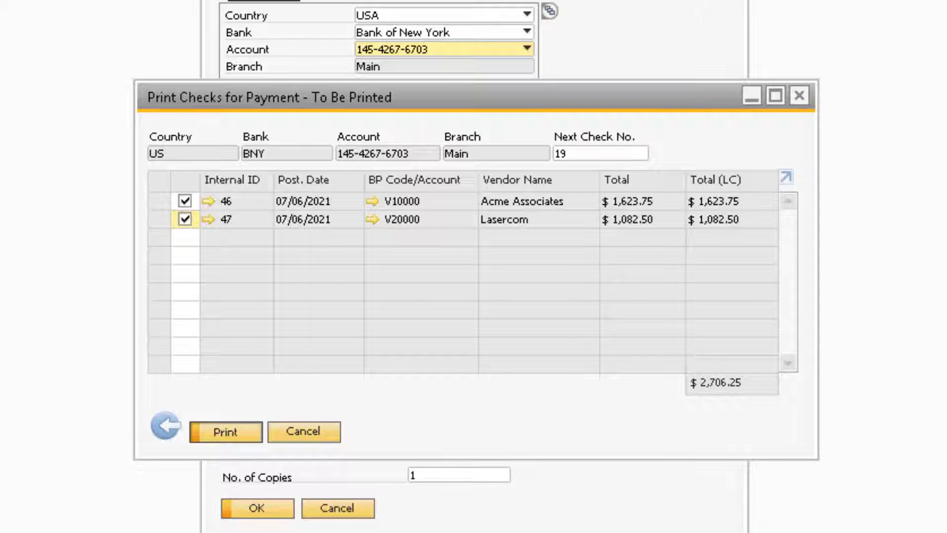
# - Print the two checks to Microsoft Print to PDF as numbers 19 and 20
pyautogui.click(225, 431)
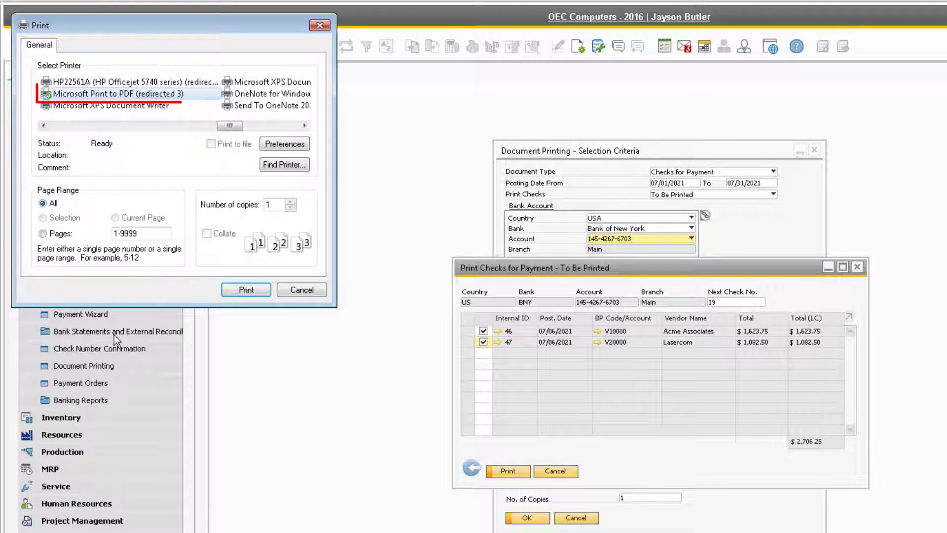
pyautogui.click(236, 289)
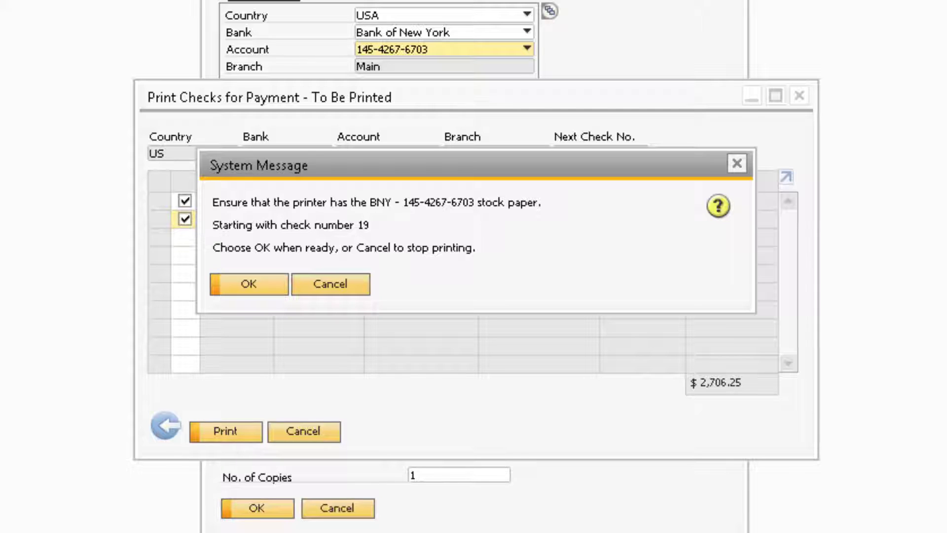
pyautogui.click(265, 284)
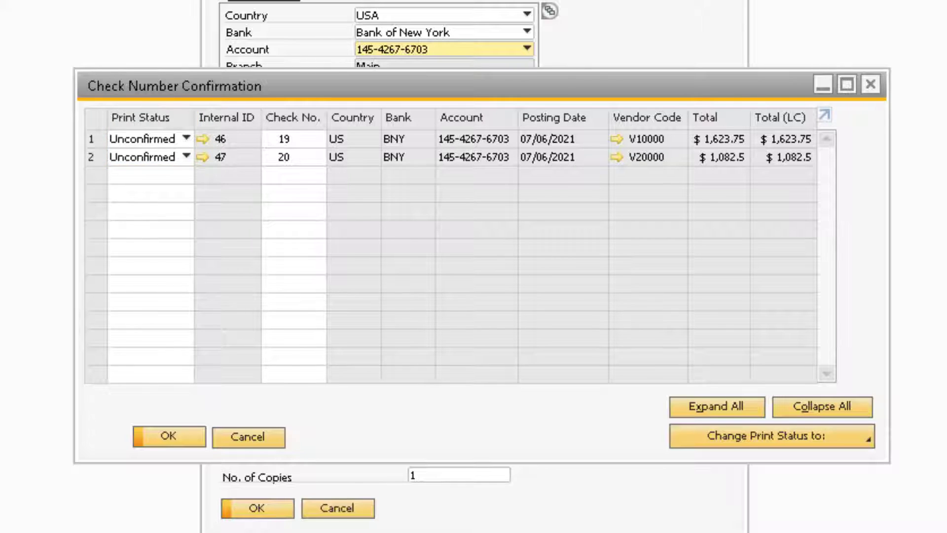
# - Review the Print Status options for check 19
pyautogui.click(186, 138)
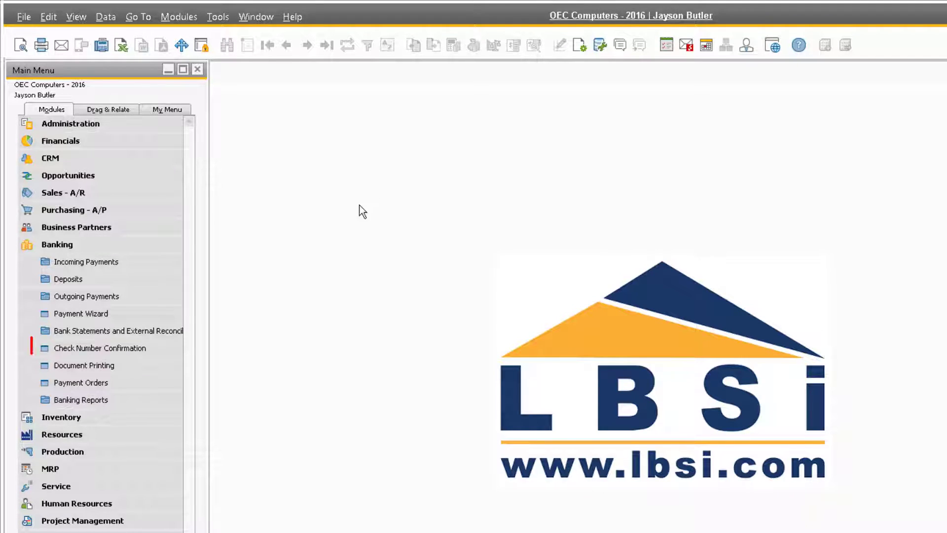
# - Reopen Check Number Confirmation from Banking and list printed checks 19 and 20
pyautogui.click(148, 349)
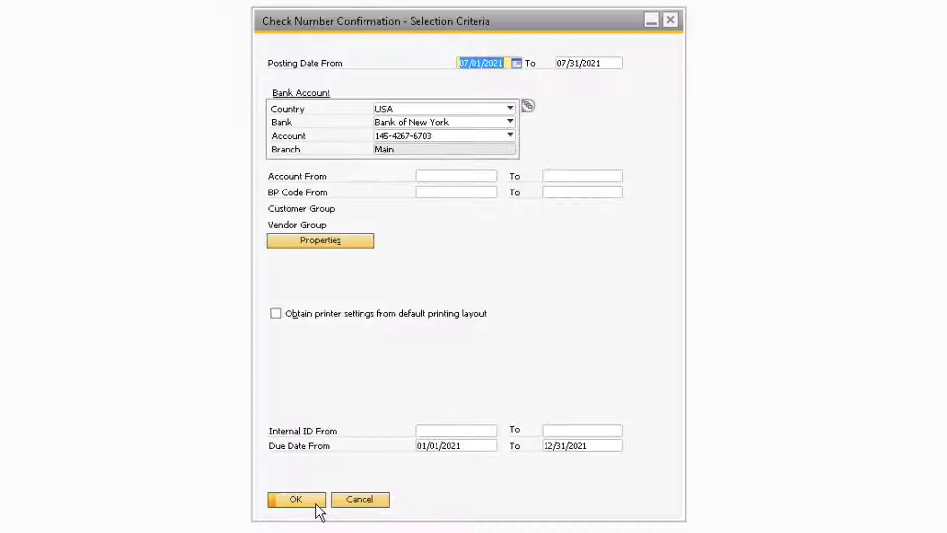
pyautogui.click(316, 505)
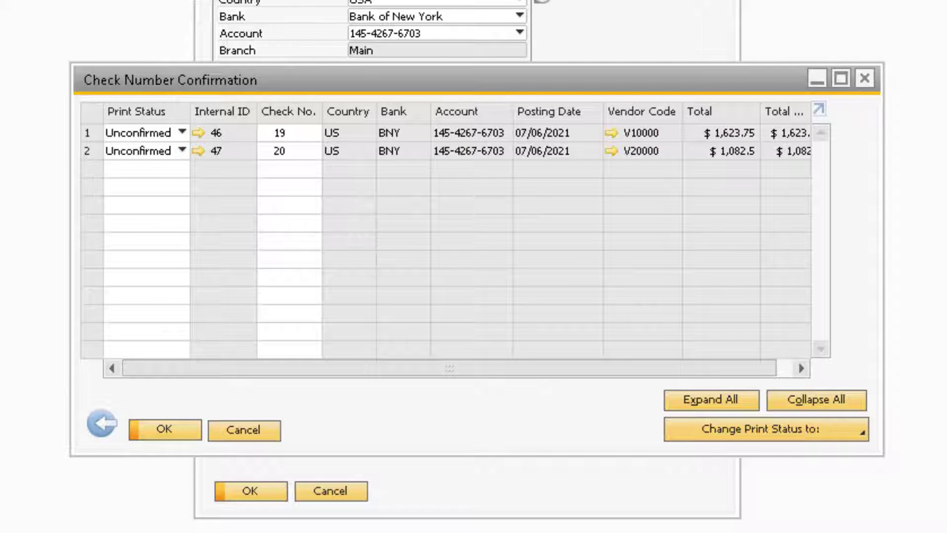
pyautogui.click(182, 132)
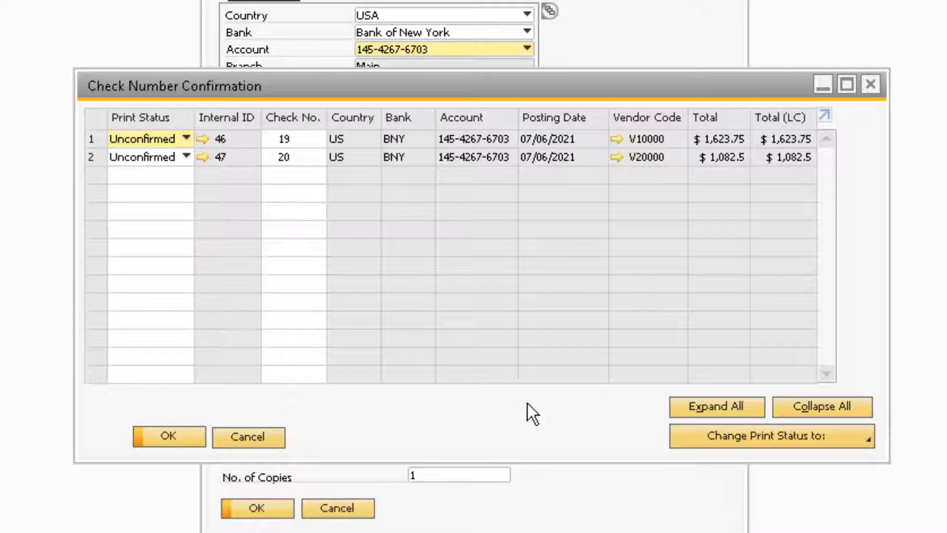
pyautogui.click(867, 439)
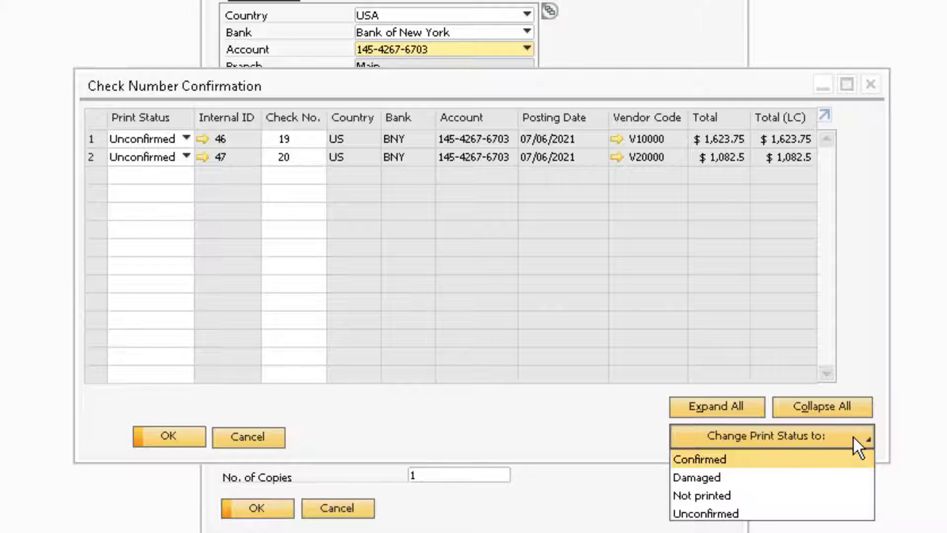
# - Change the print status of checks 19 and 20 to Confirmed
pyautogui.click(823, 459)
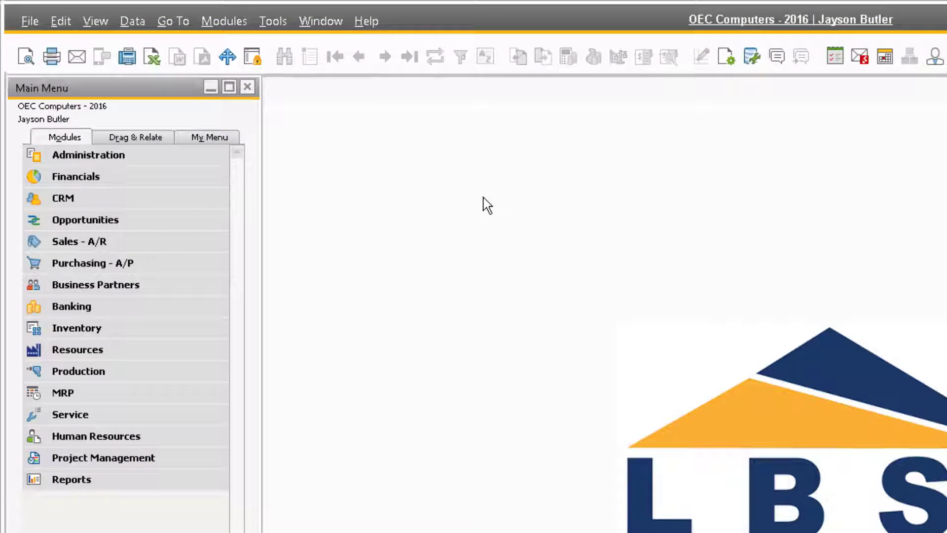
pyautogui.click(247, 87)
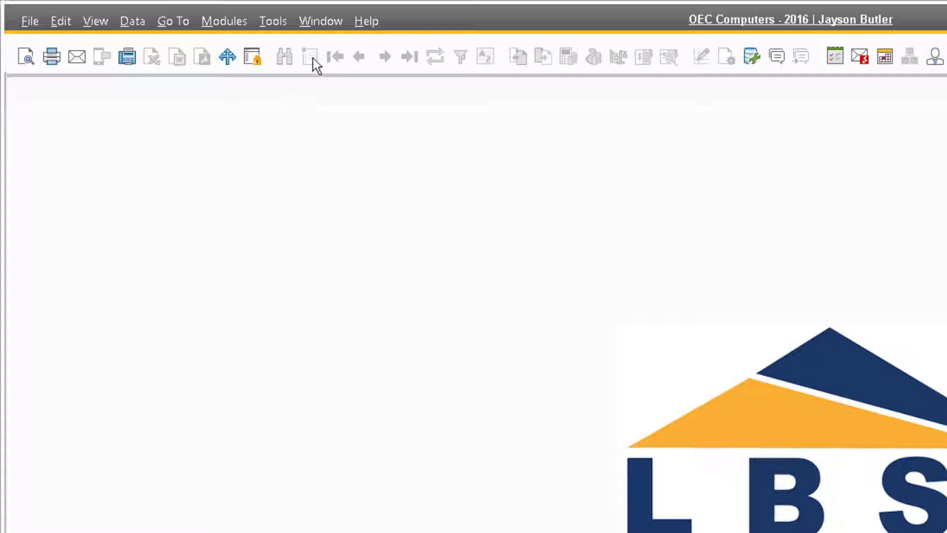
pyautogui.click(324, 23)
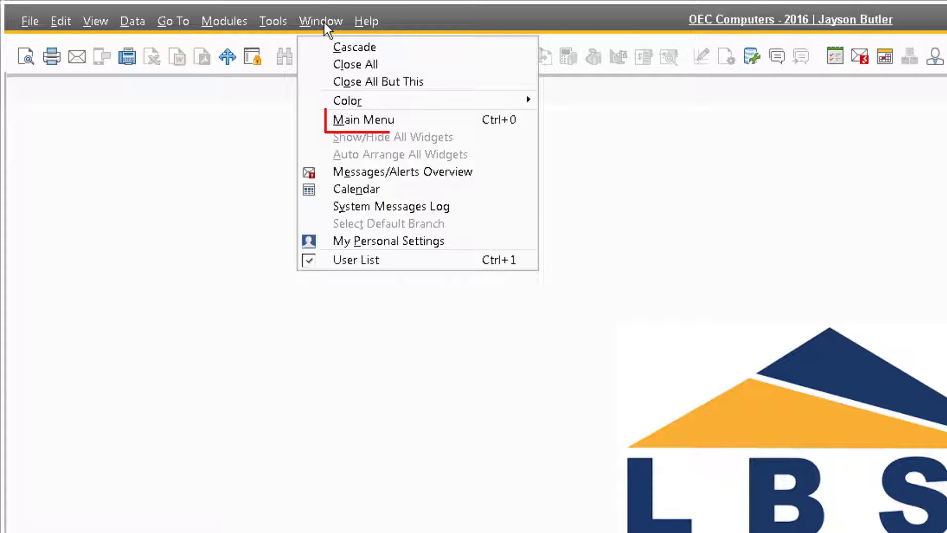
pyautogui.click(428, 122)
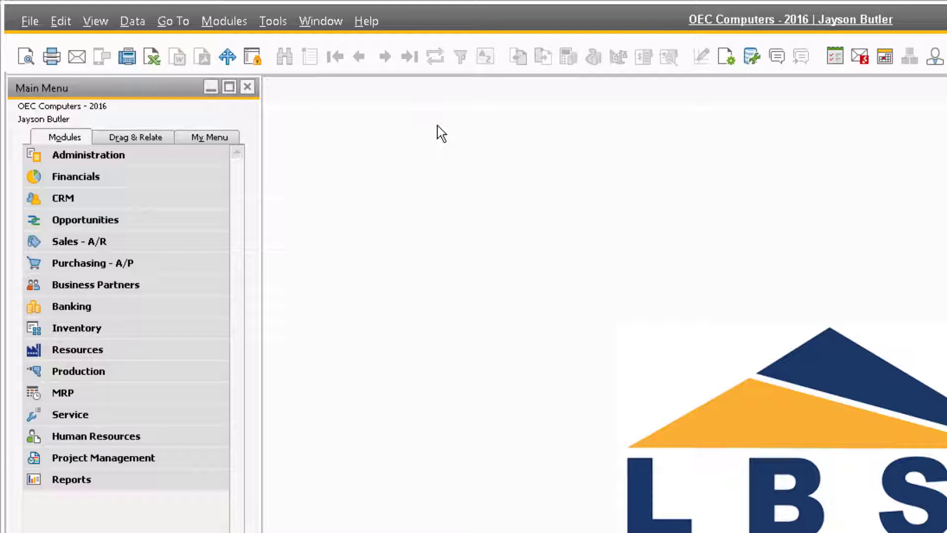
pyautogui.hotkey('ctrl', '0')
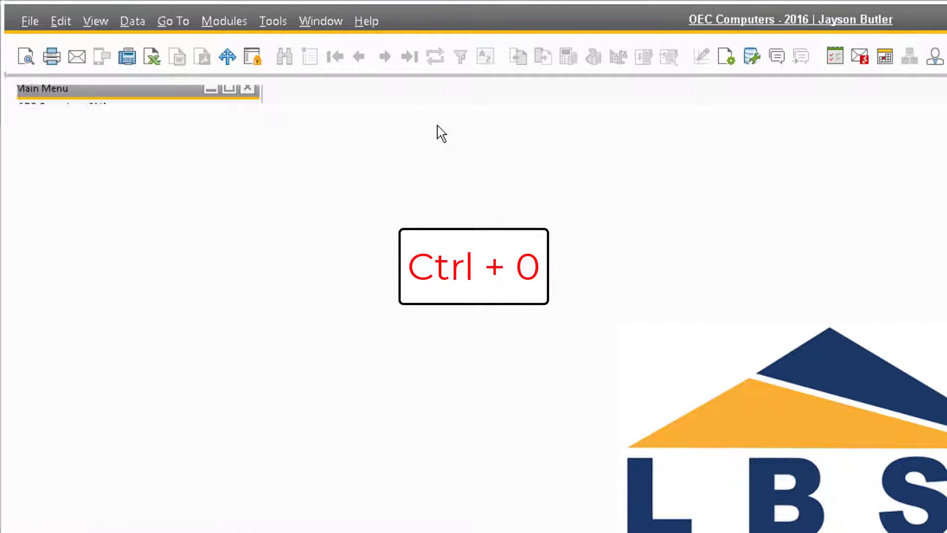
pyautogui.hotkey('ctrl', '0')
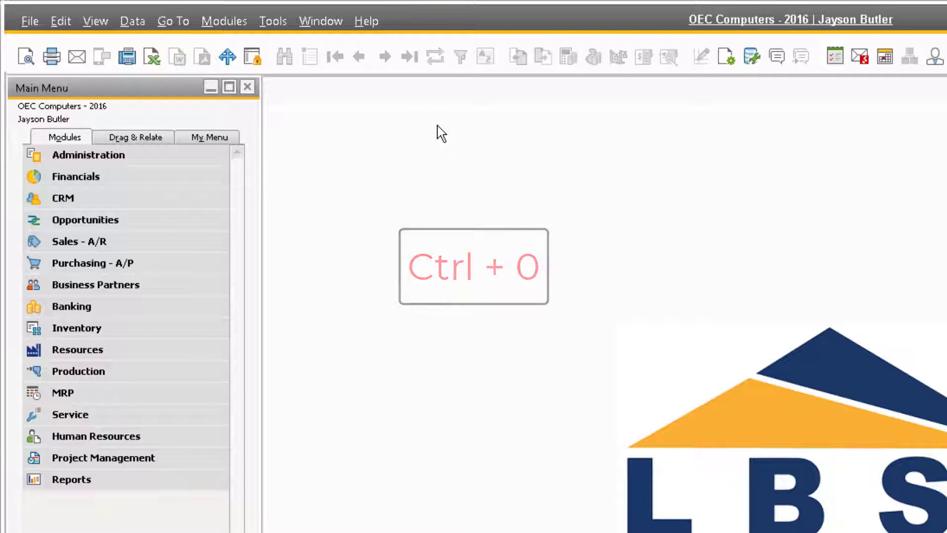
pyautogui.hotkey('ctrl', '0')
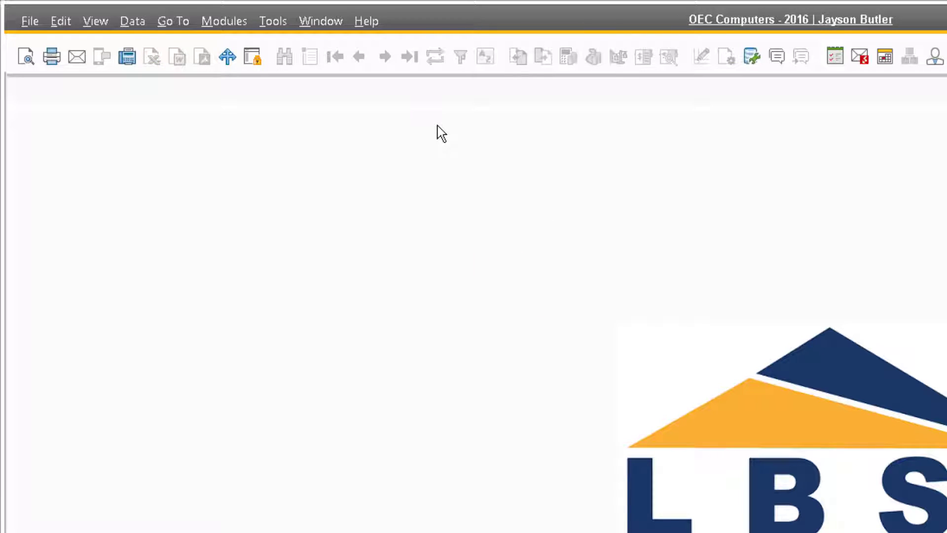
pyautogui.hotkey('ctrl', '0')
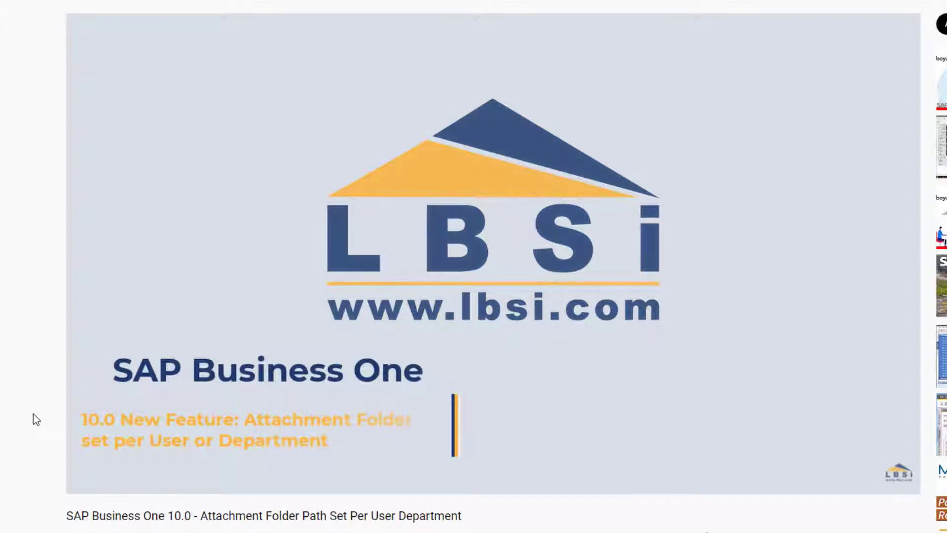
# - Like the Attachment Folder Path video and browse the LBSi channel's next uploads
pyautogui.scroll(-4, 34, 413)
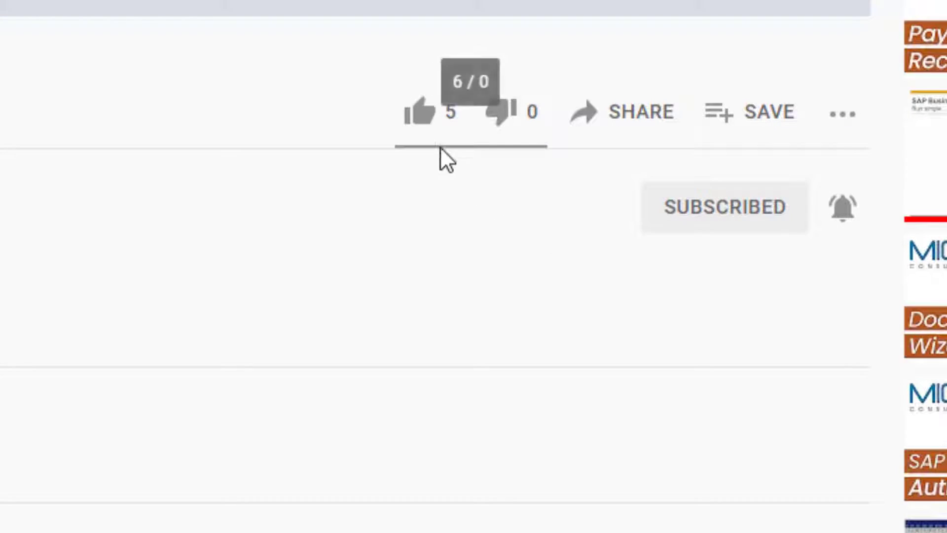
pyautogui.click(421, 115)
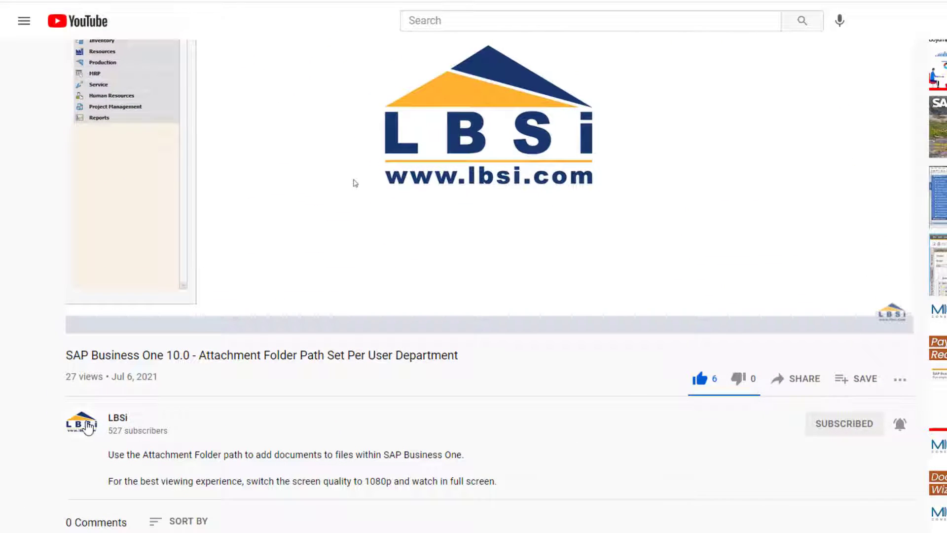
pyautogui.click(81, 422)
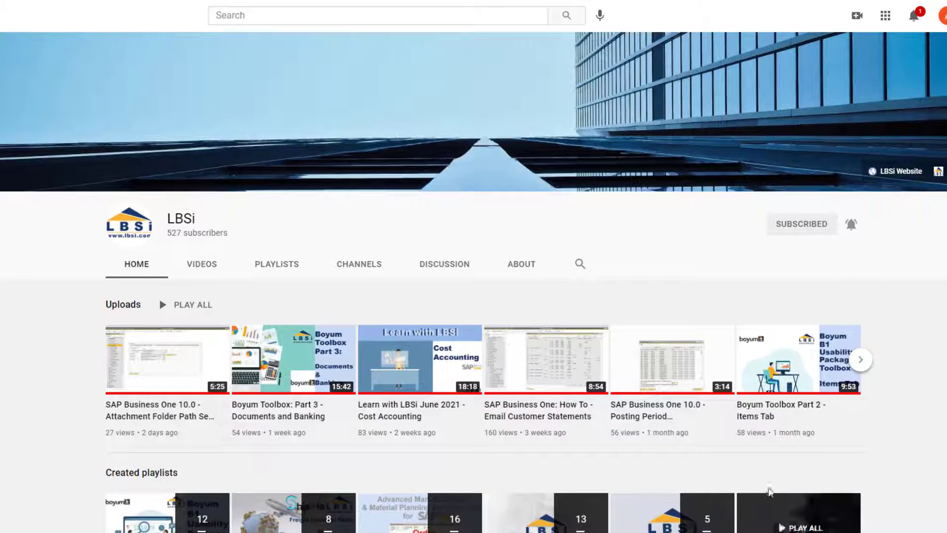
pyautogui.click(861, 365)
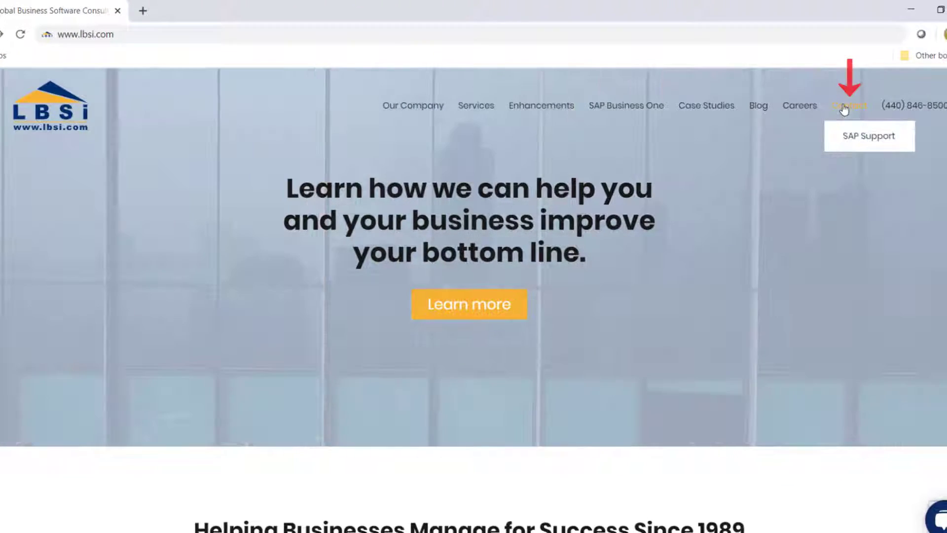
# - Go to the LBSi Contact Us page and scroll down to its enquiry form
pyautogui.click(845, 110)
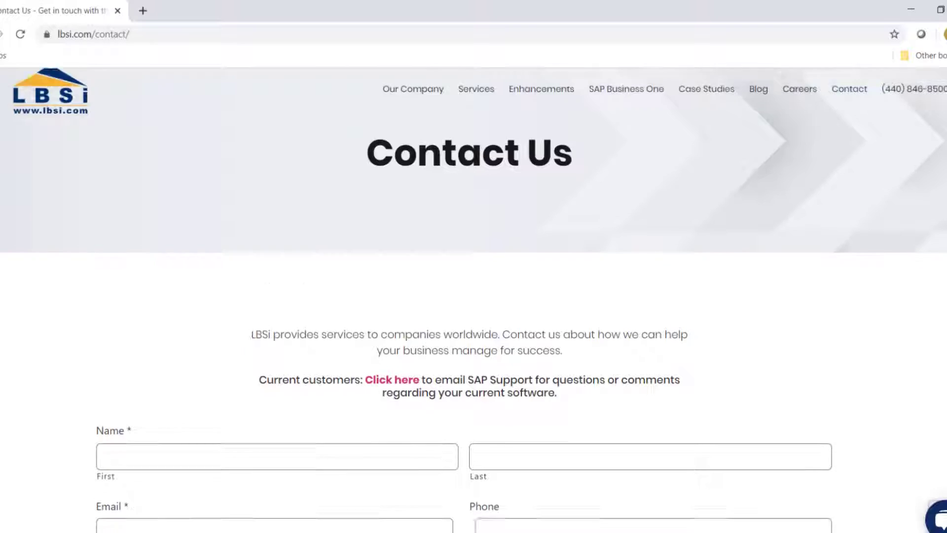
pyautogui.scroll(-4, 473, 296)
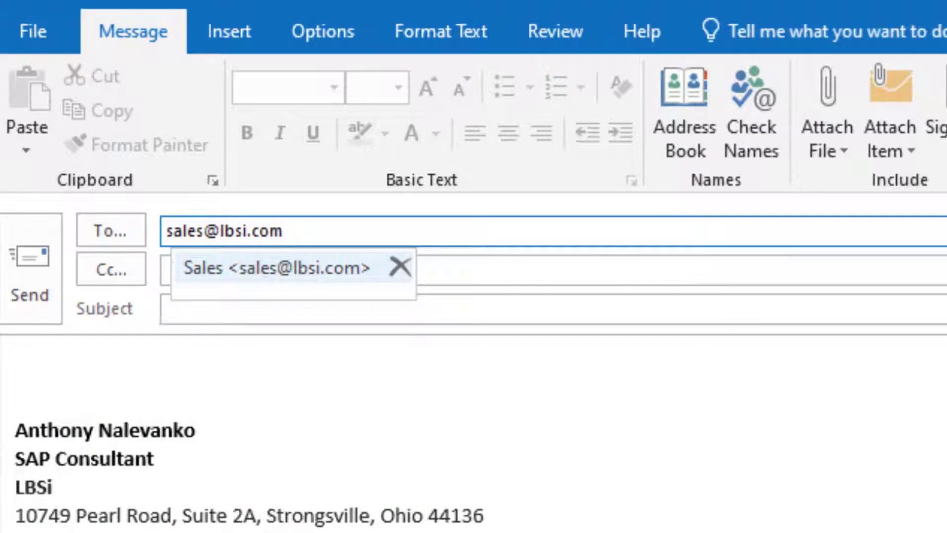